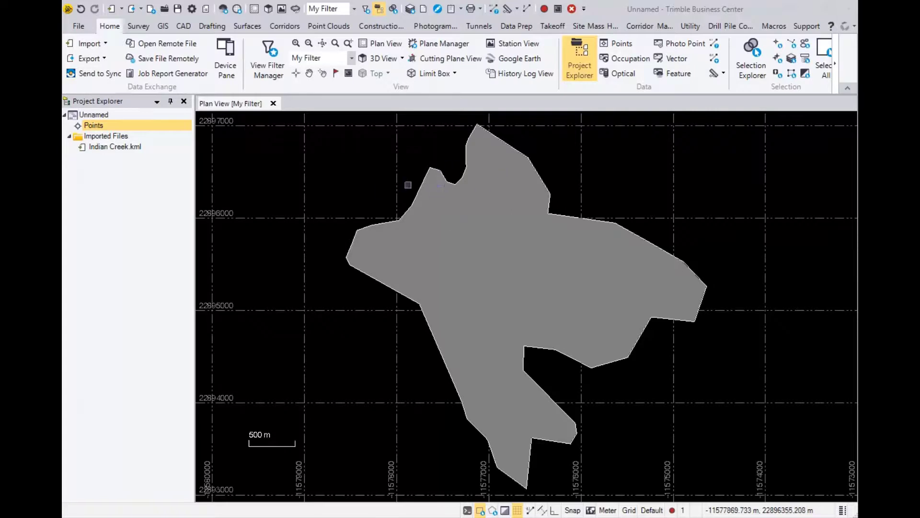
- Open the DXF export settings and select the boundary polygon for export
left_click(80, 58)
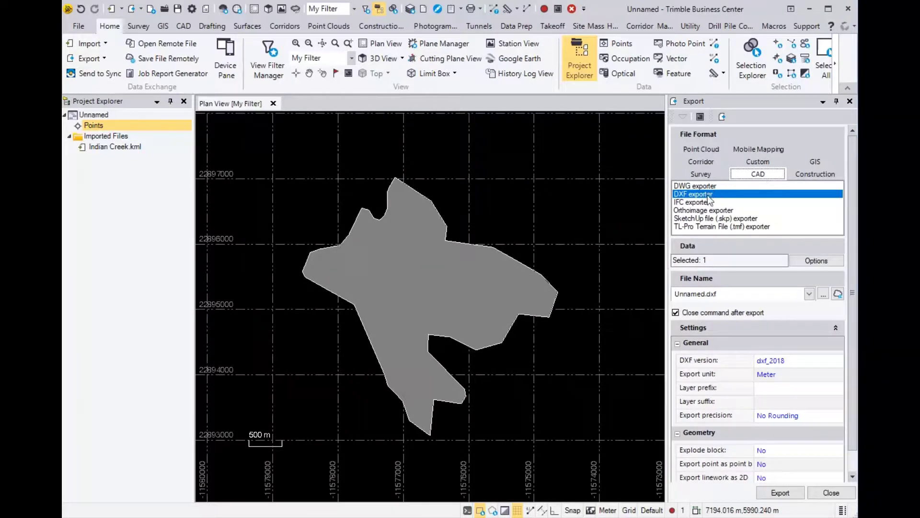
left_click(447, 250)
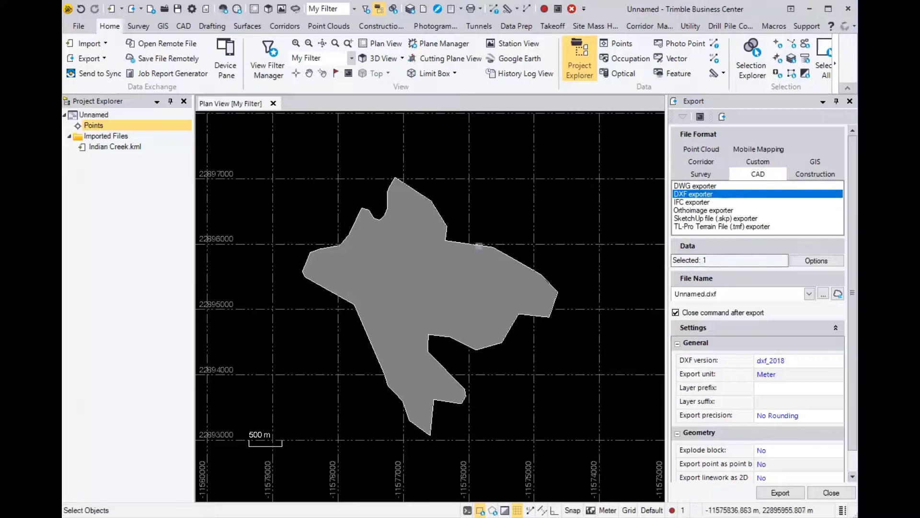
left_click(478, 245)
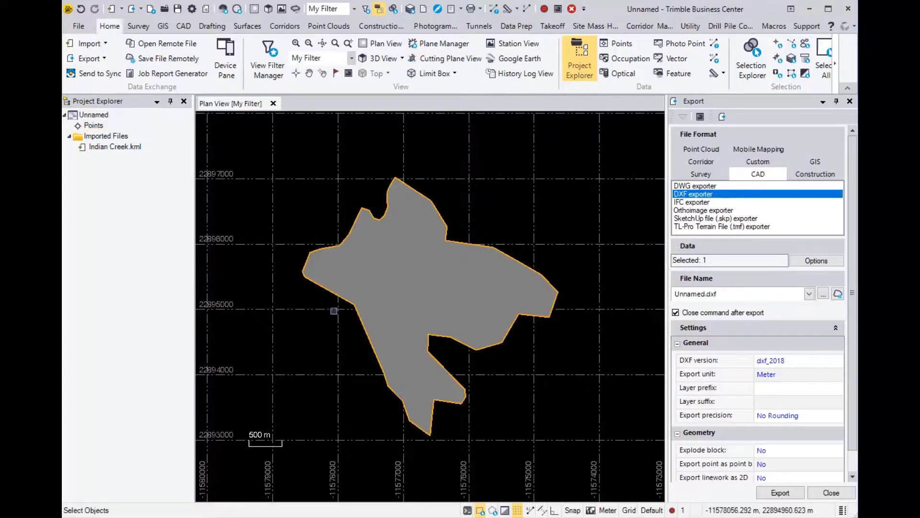
- Set the output file name to ICoutline in the Desktop IndianCreek folder
left_click(822, 293)
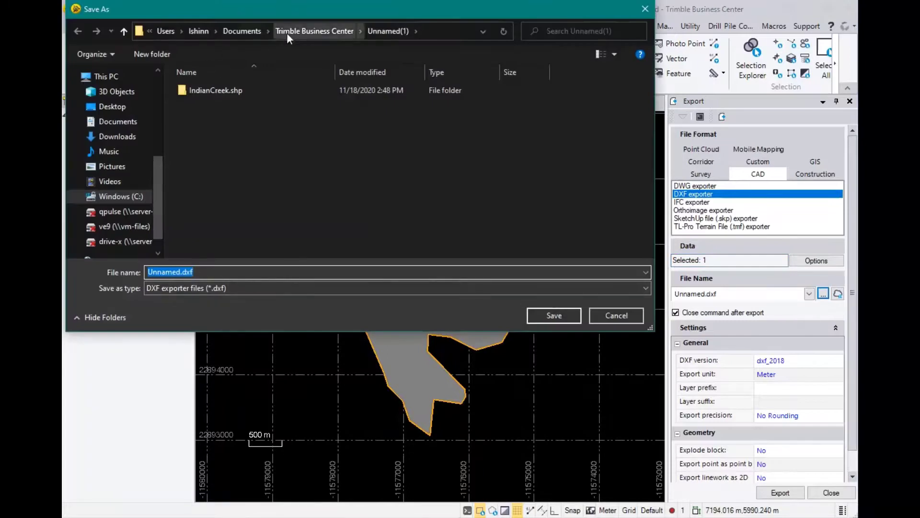
left_click(123, 106)
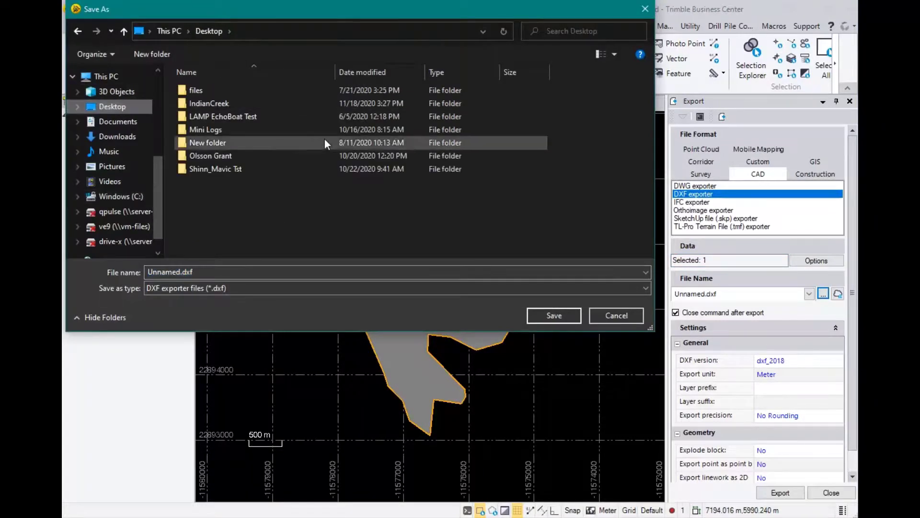
double_click(234, 103)
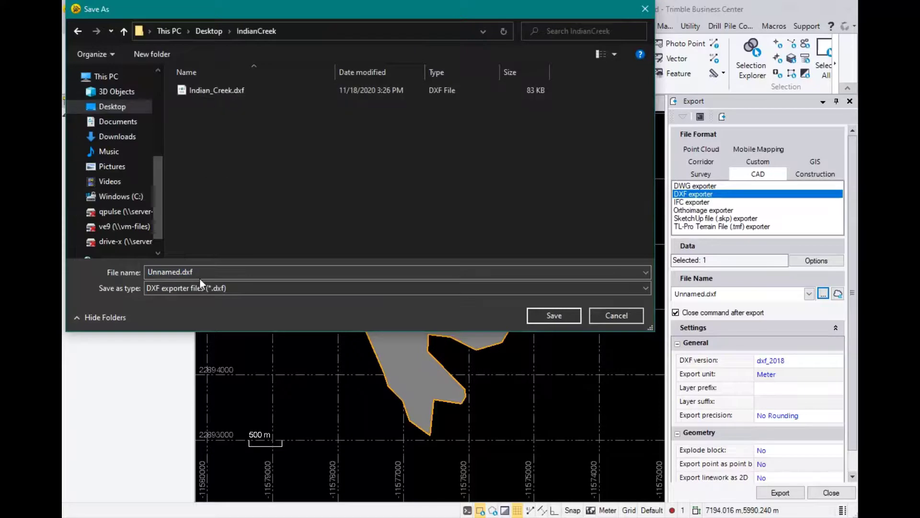
left_click_drag(199, 277, 146, 271)
type("IC")
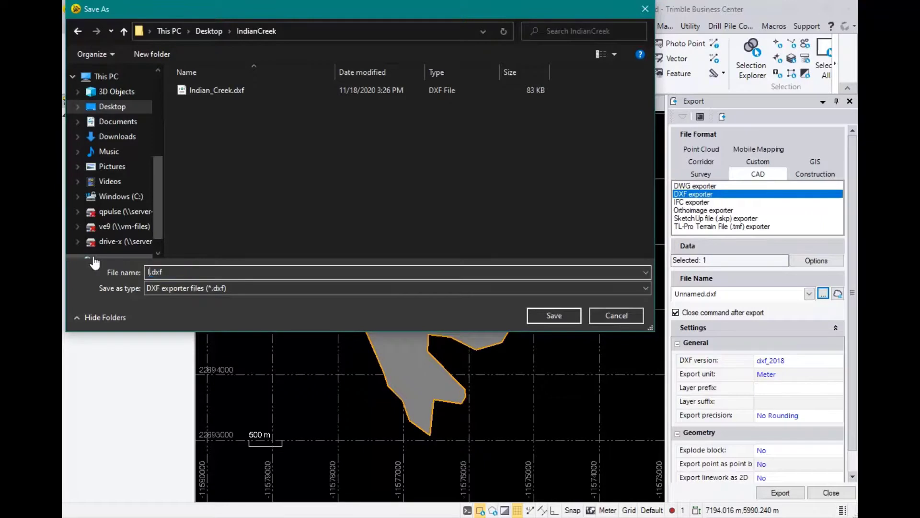
type("outline")
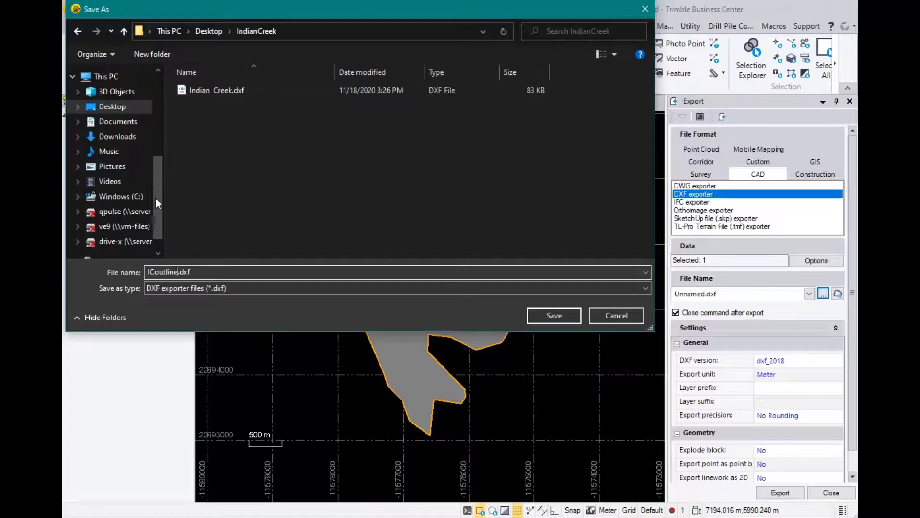
- Confirm ICoutline.dxf as the target and export the boundary polygon to it
left_click(541, 320)
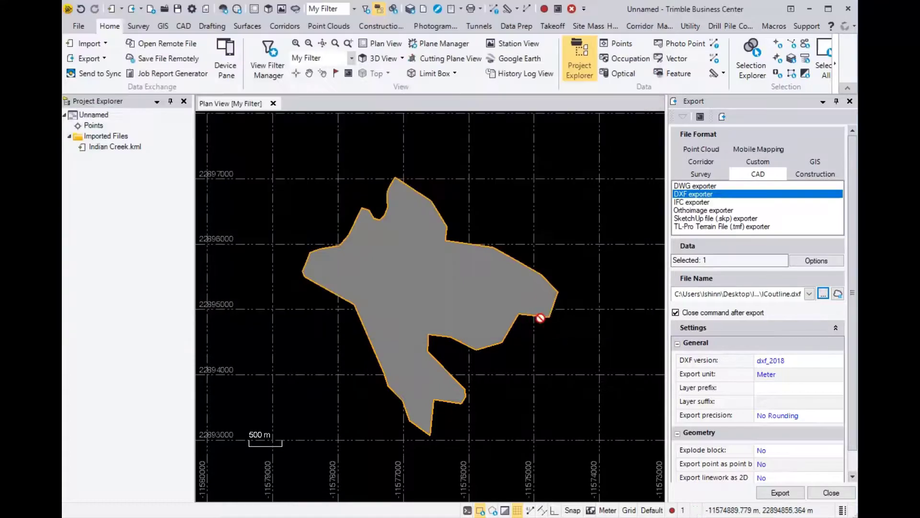
left_click(790, 497)
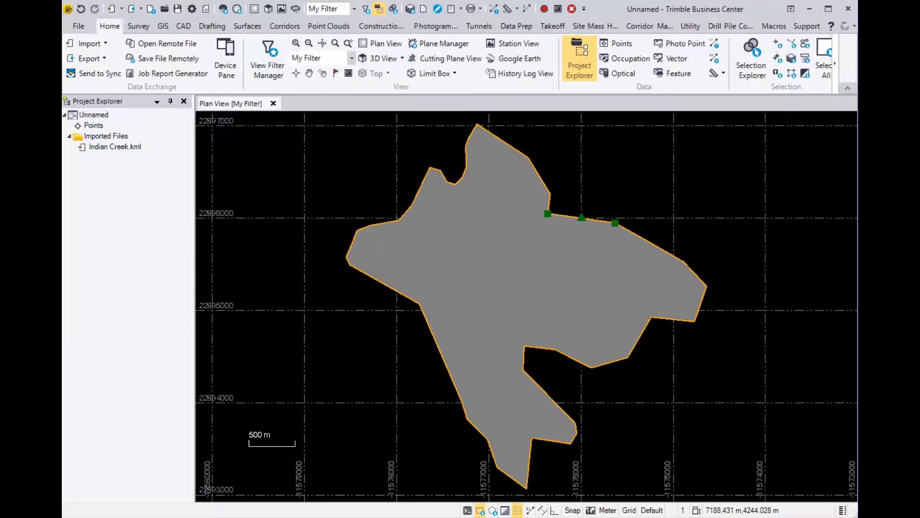
mouse_move(288, 517)
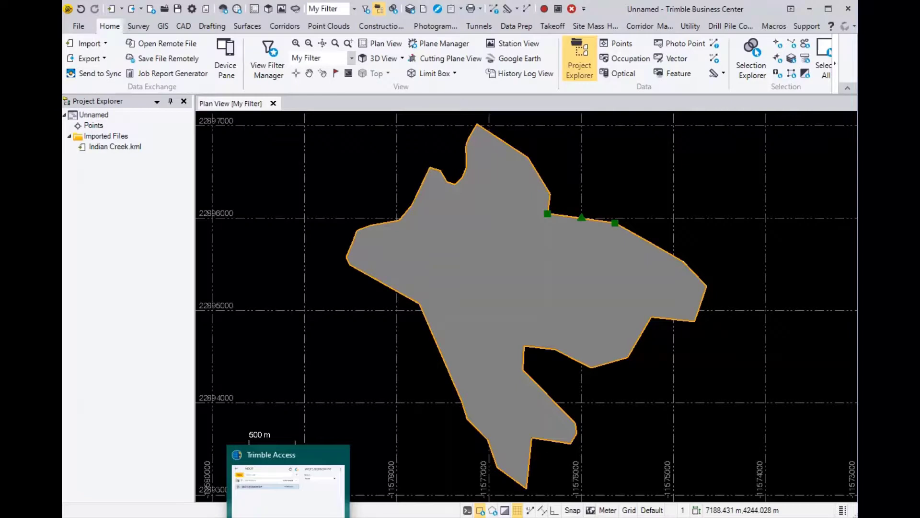
- Switch to Trimble Access, start a new job named Test, and view its linked files
left_click(288, 484)
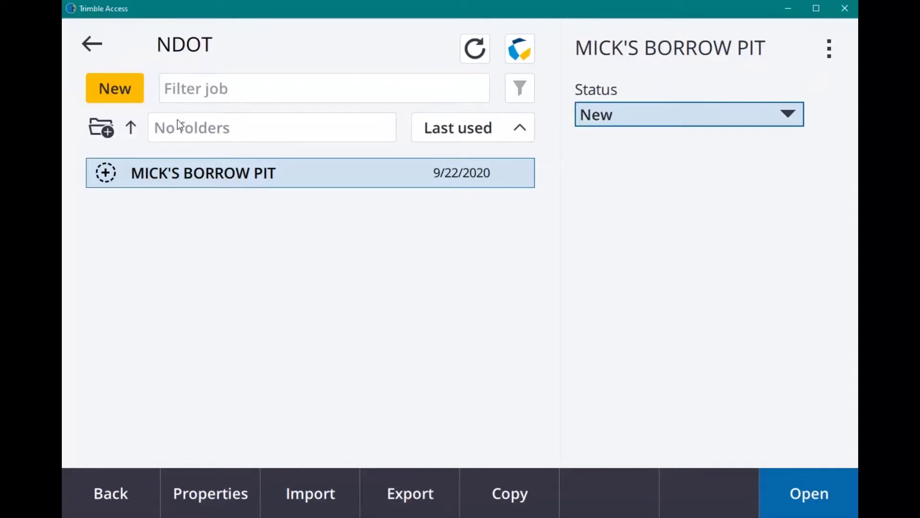
left_click(122, 89)
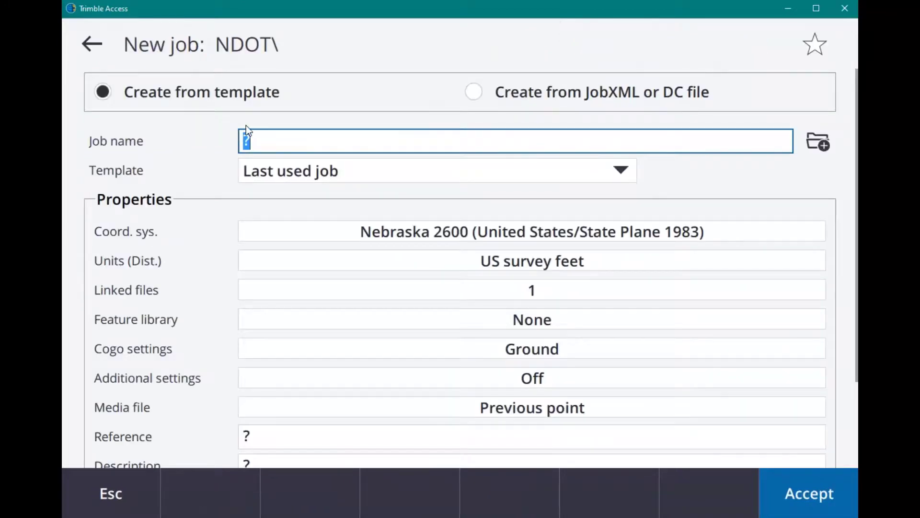
type("Test")
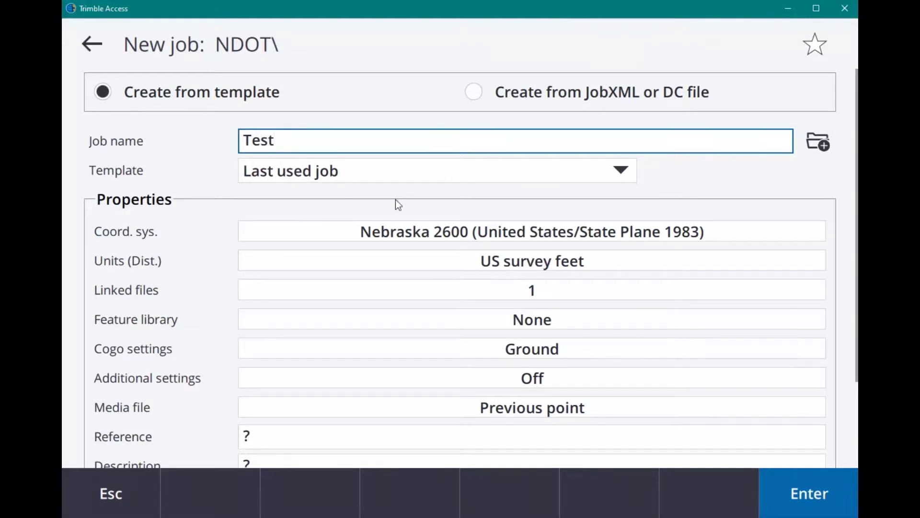
left_click(439, 294)
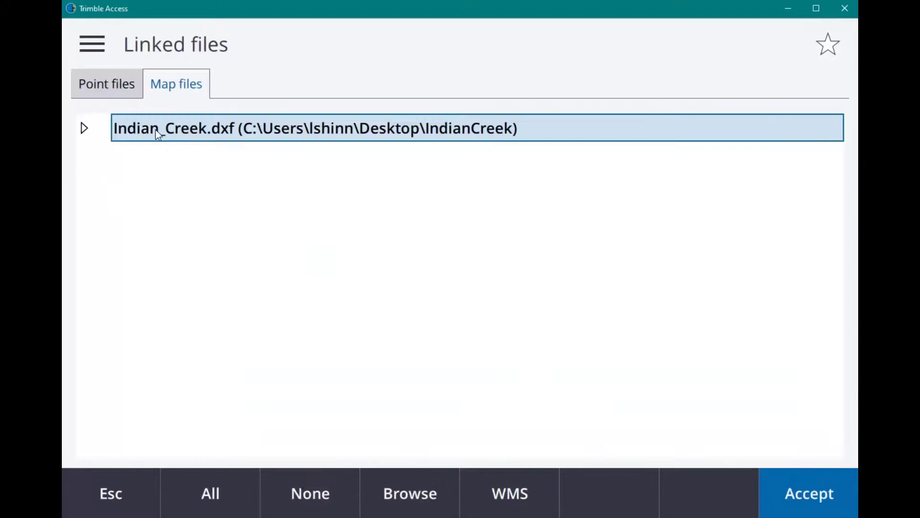
- Back out of the file browser, then reopen the job's linked map files list
left_click(426, 493)
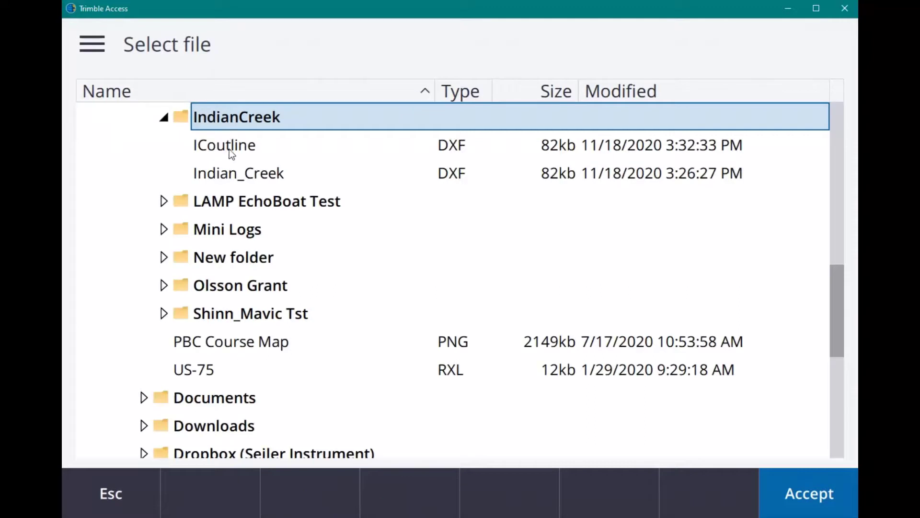
left_click(112, 494)
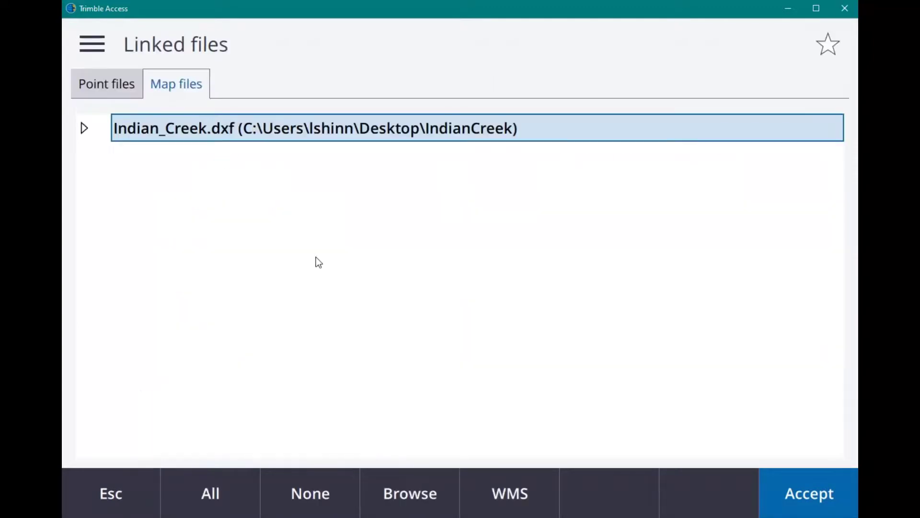
left_click(115, 489)
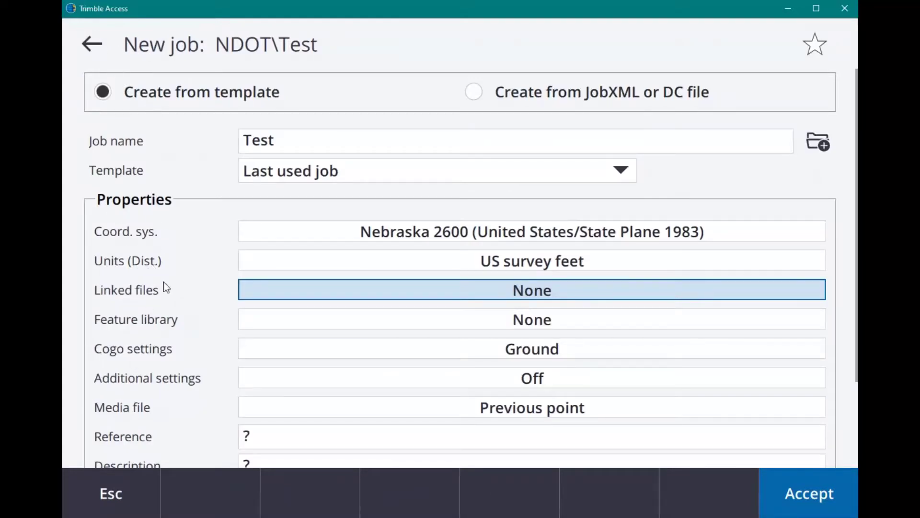
left_click(342, 289)
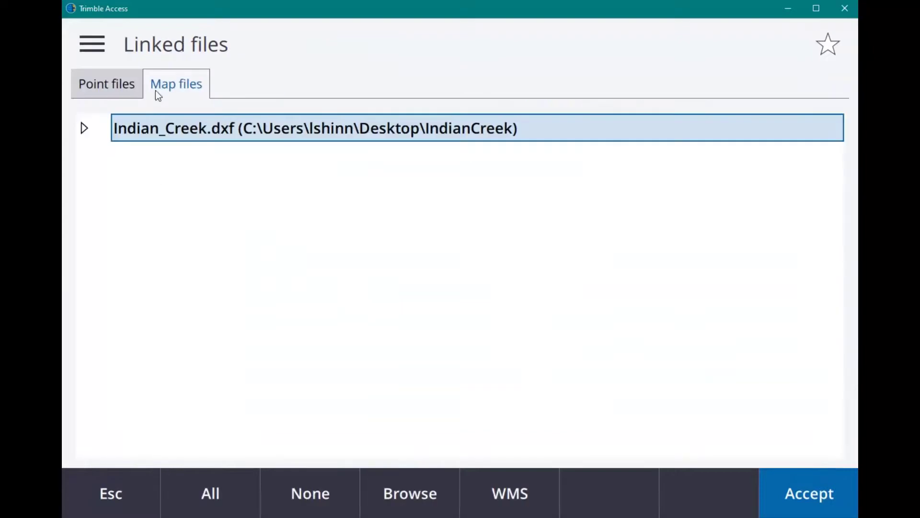
left_click(103, 85)
left_click(171, 82)
- Link ICoutline.dxf from Desktop\IndianCreek as a checked map file and accept
left_click(415, 496)
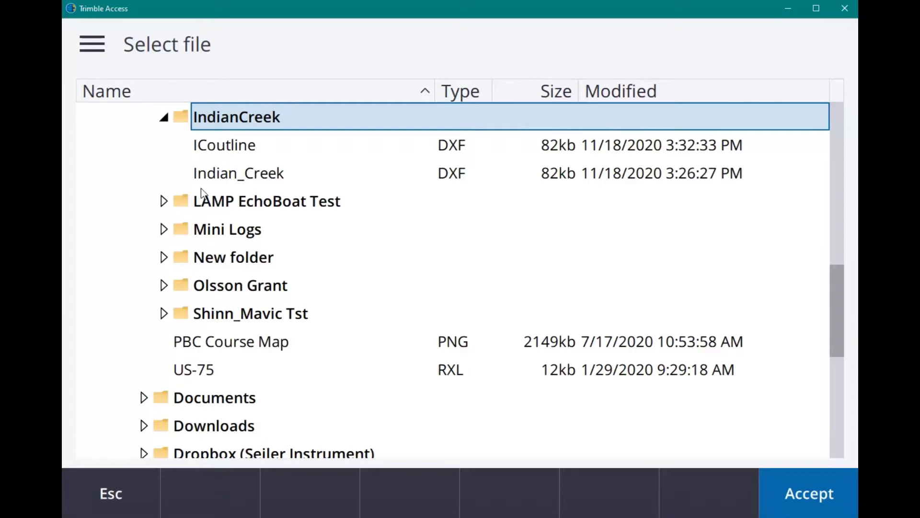
scroll(202, 153, "up", 2)
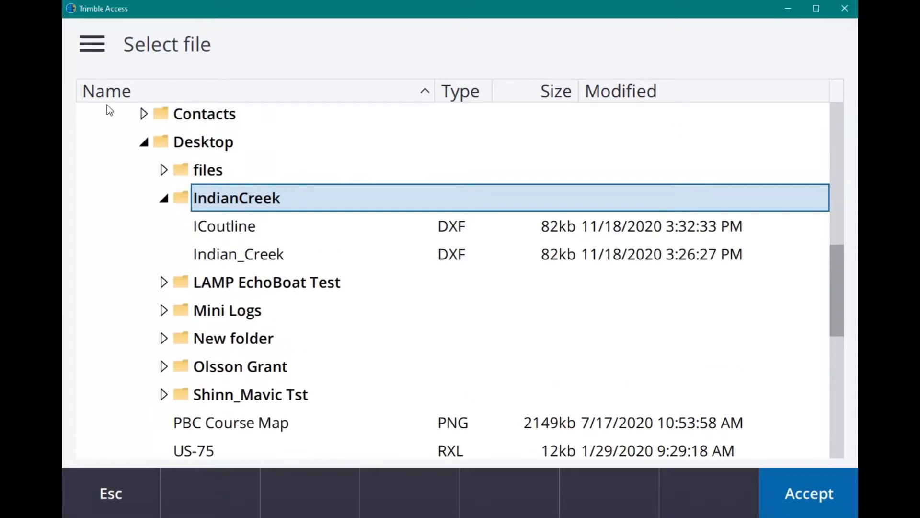
double_click(254, 231)
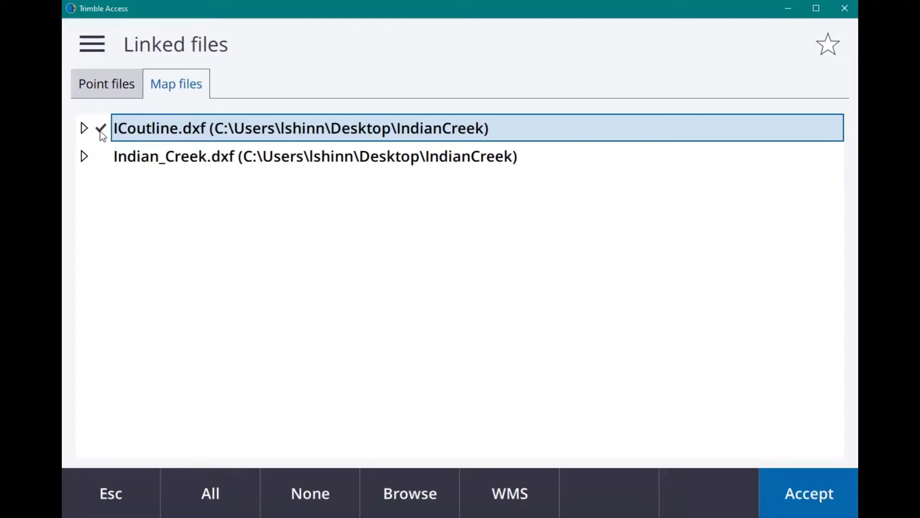
left_click(101, 132)
left_click(799, 492)
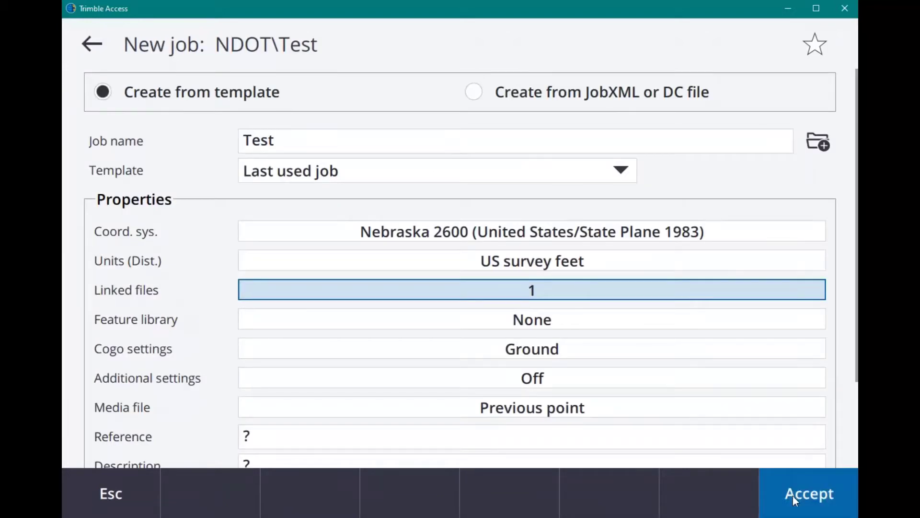
- Accept the New job form to create Test and open its map
left_click(793, 496)
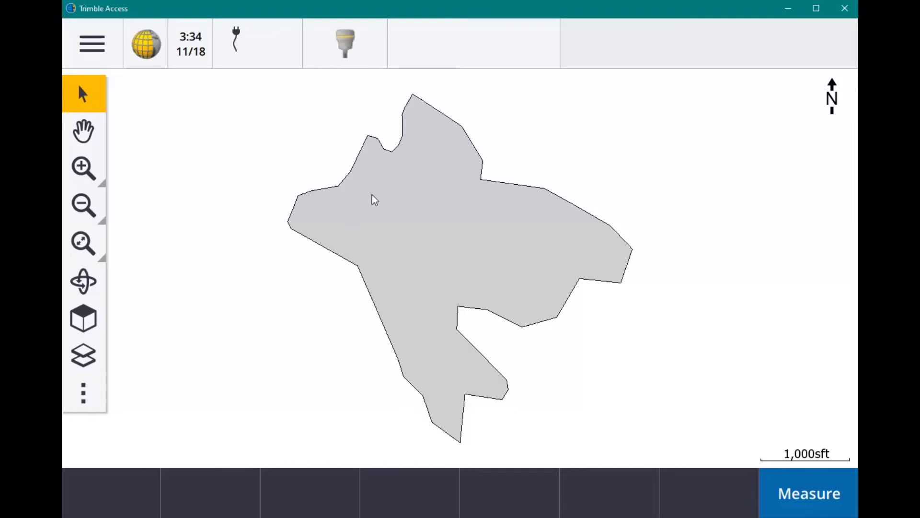
- Uncheck Hatch polygons in the map settings so the boundary shows unfilled
left_click(84, 396)
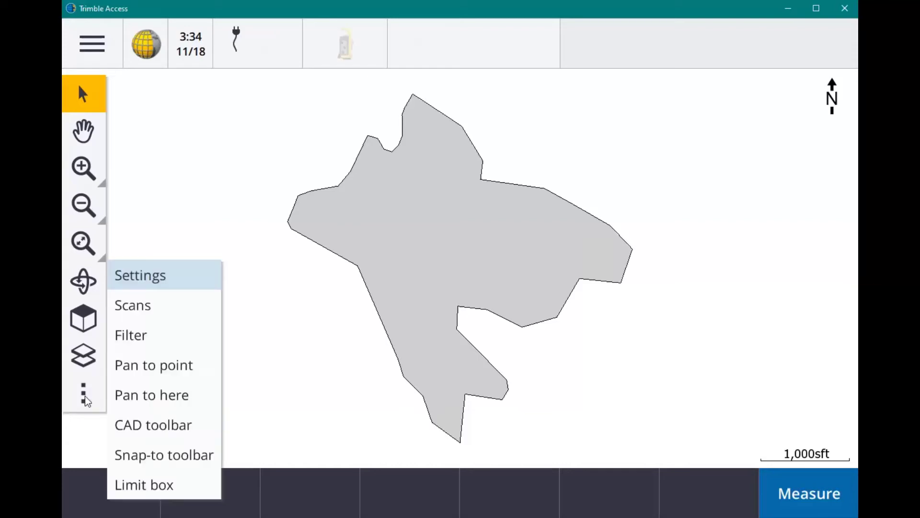
left_click(130, 275)
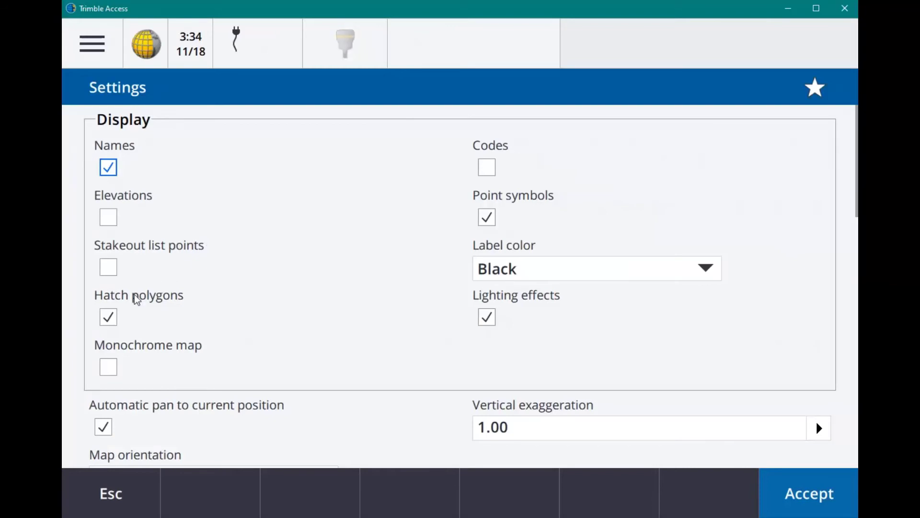
left_click(109, 322)
left_click(824, 489)
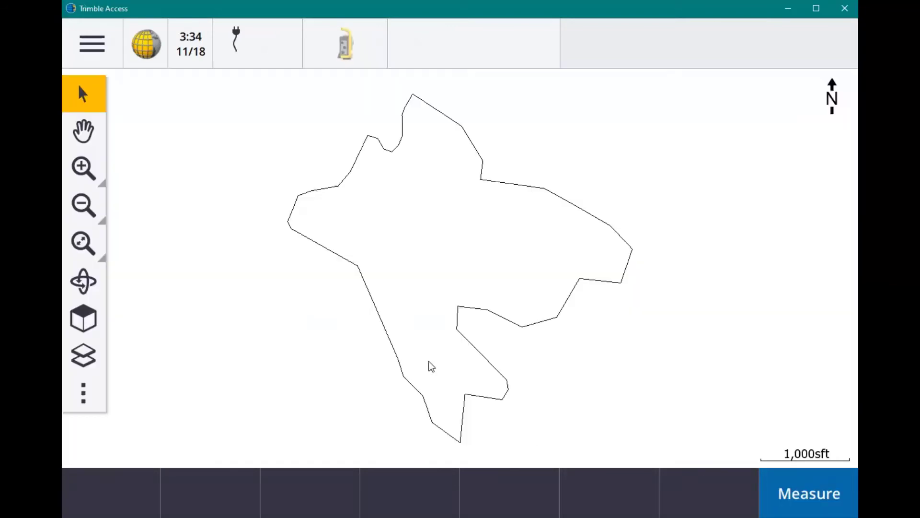